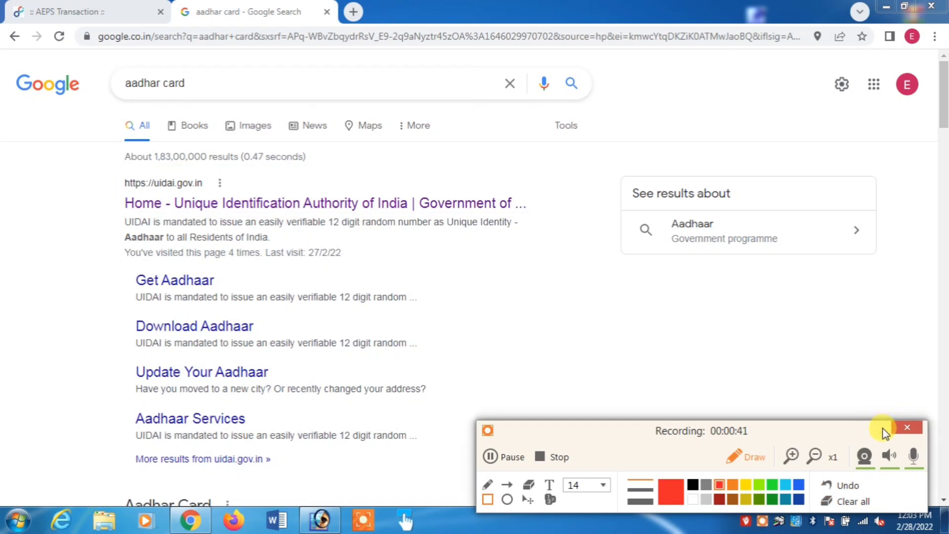
Open the official Unique Identification Authority of India website from the aadhar card search results.
left_click(166, 186)
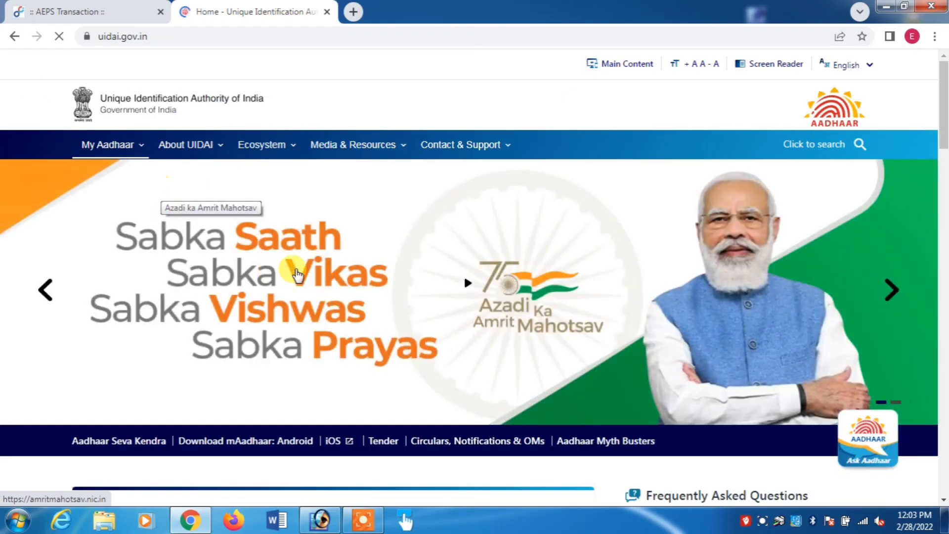
mouse_move(749, 512)
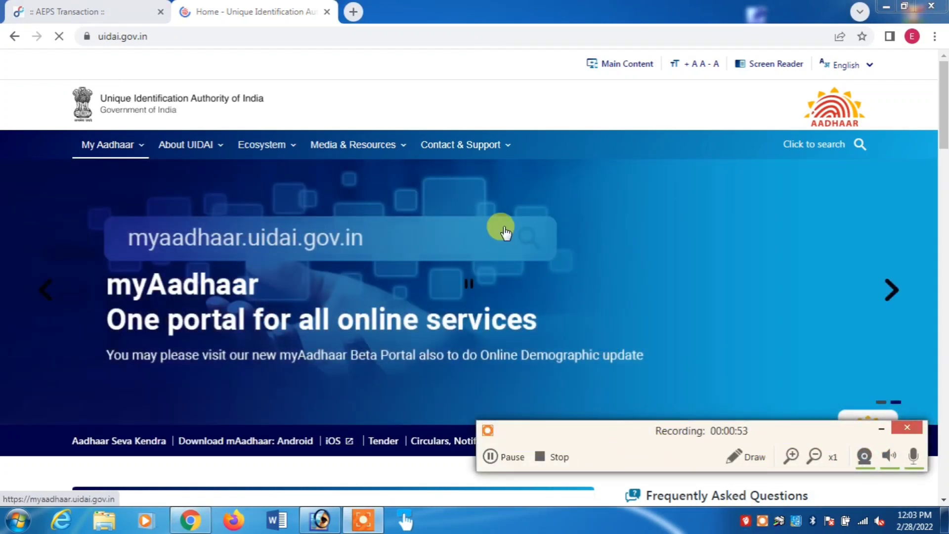
left_click(744, 458)
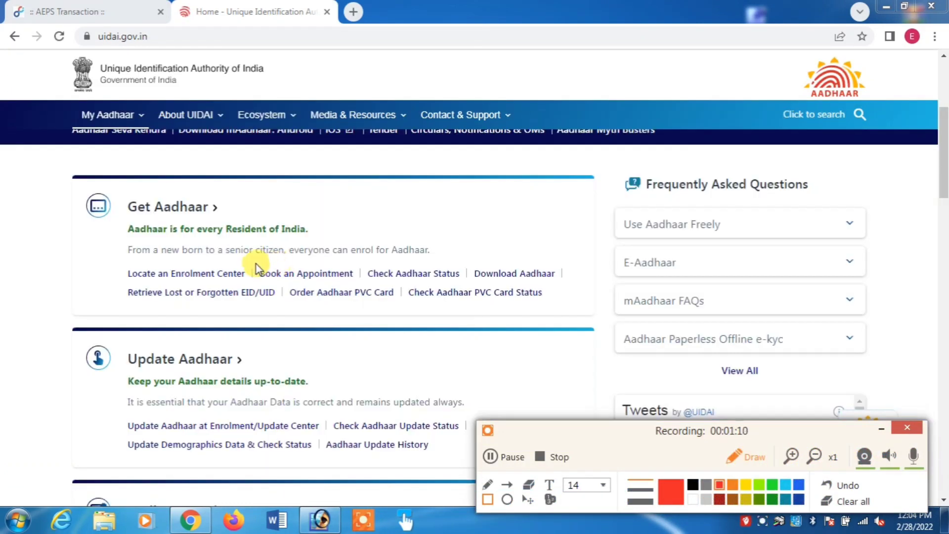
left_click_drag(254, 262, 364, 285)
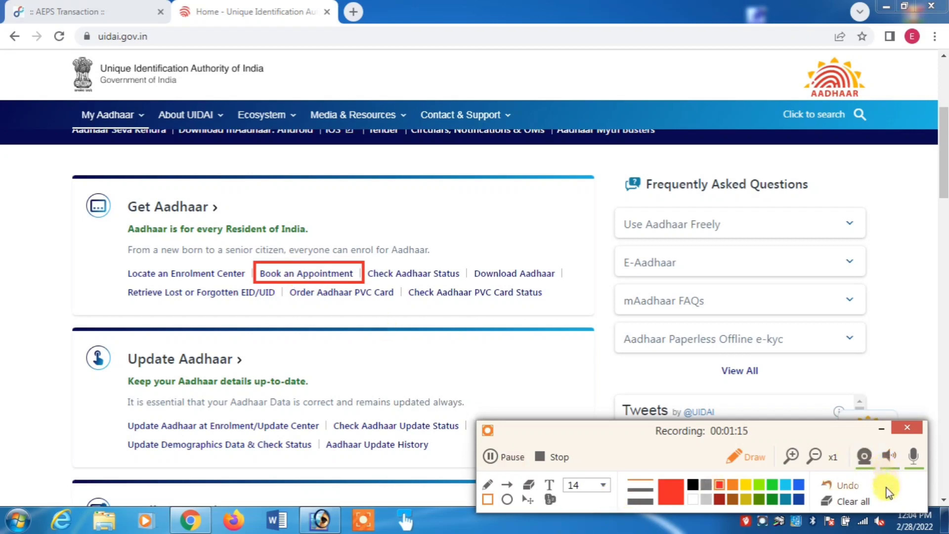
left_click(851, 503)
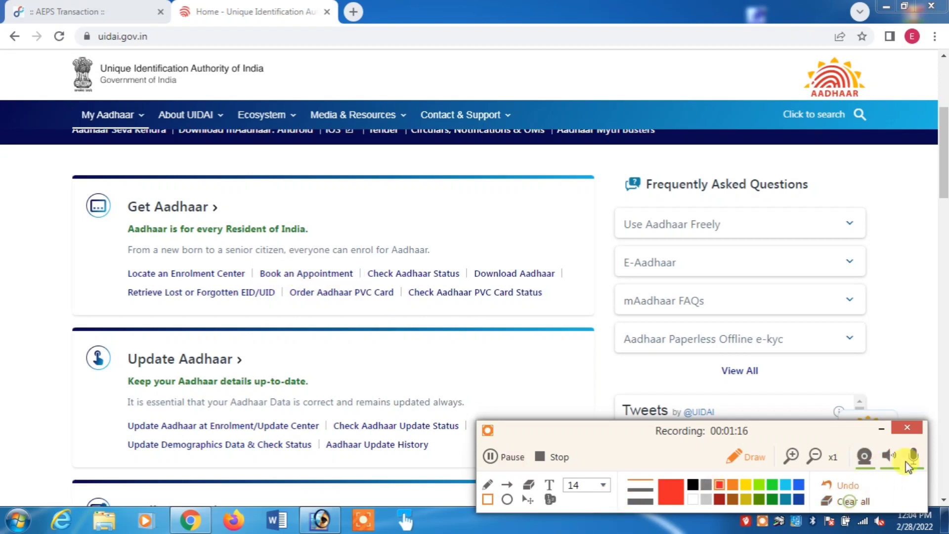
left_click(880, 429)
Open the Book an Appointment page from the Get Aadhaar section.
left_click(289, 275)
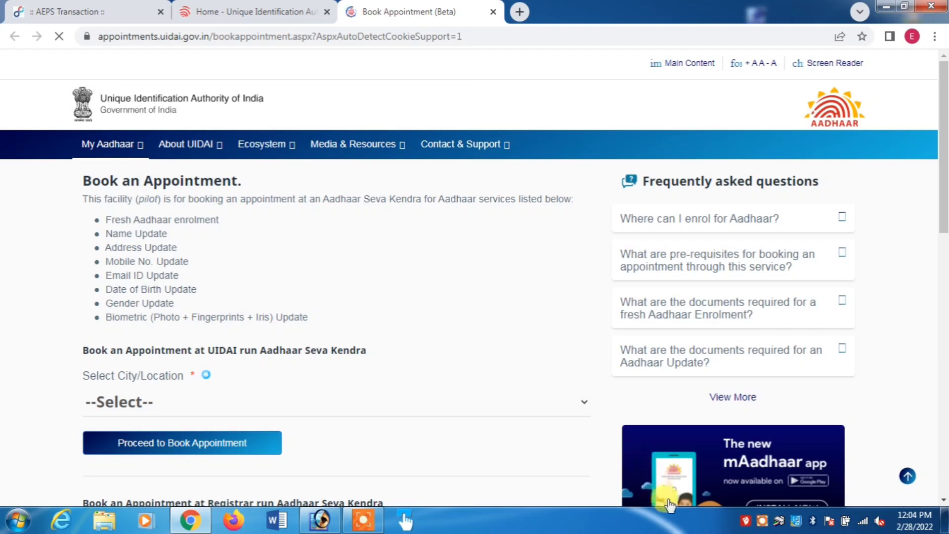
left_click(760, 519)
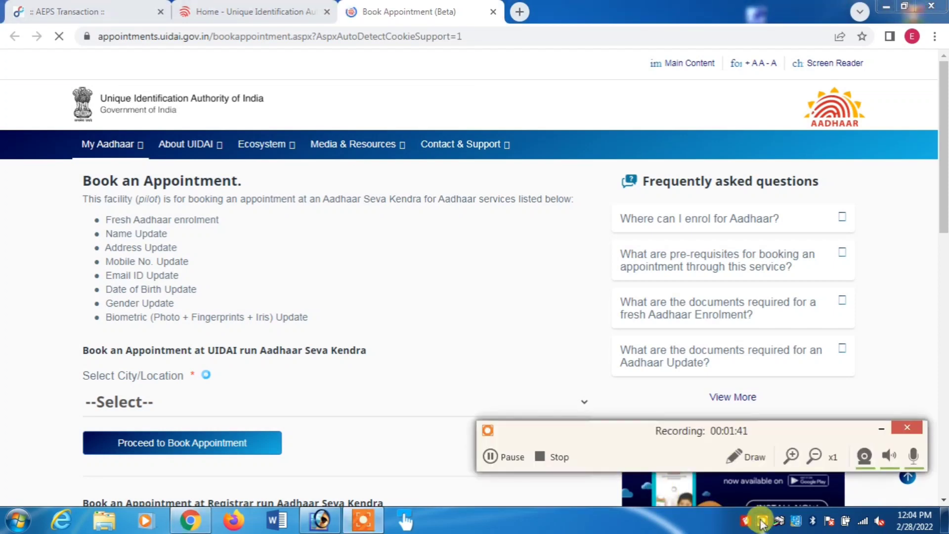
left_click(739, 465)
mouse_move(60, 218)
left_mouse_down()
mouse_move(272, 303)
mouse_move(318, 339)
mouse_move(536, 358)
mouse_move(571, 351)
left_mouse_up()
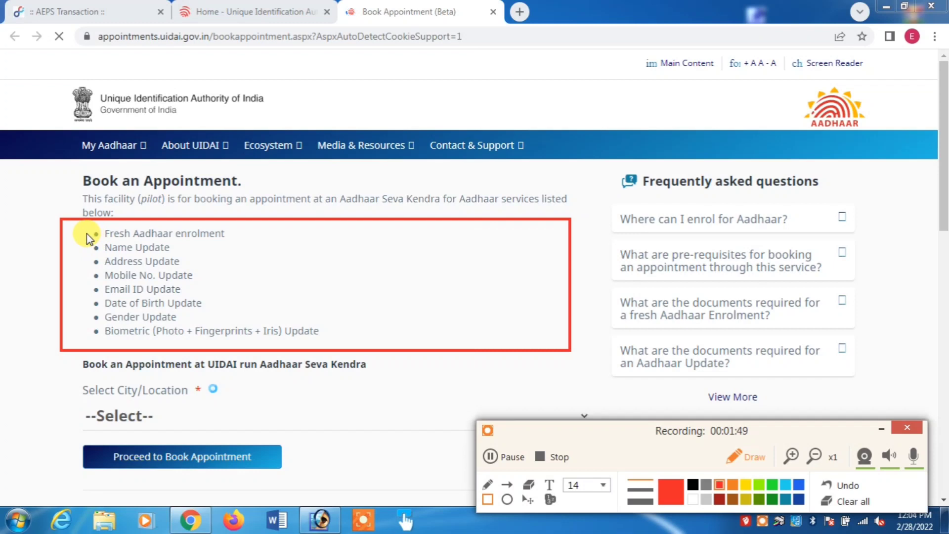
left_click_drag(90, 244, 188, 255)
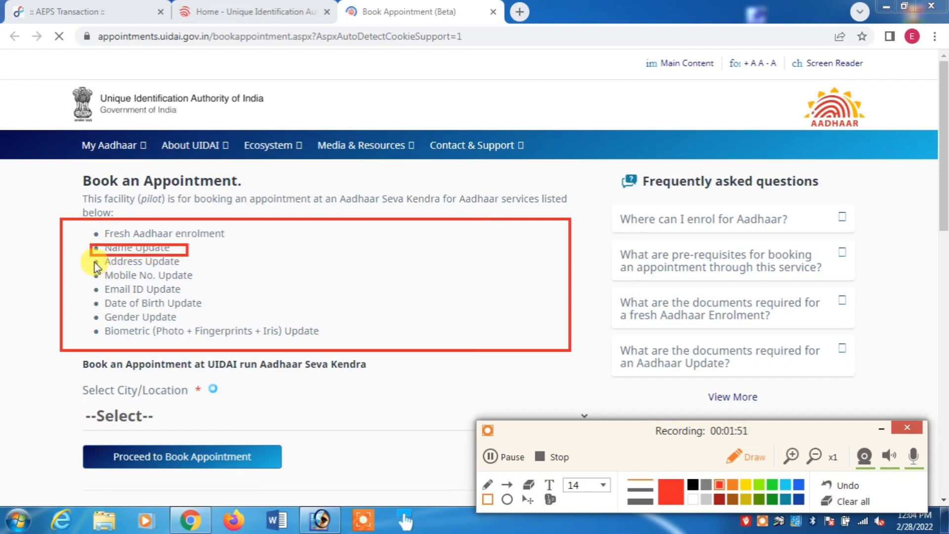
left_click_drag(77, 259, 204, 259)
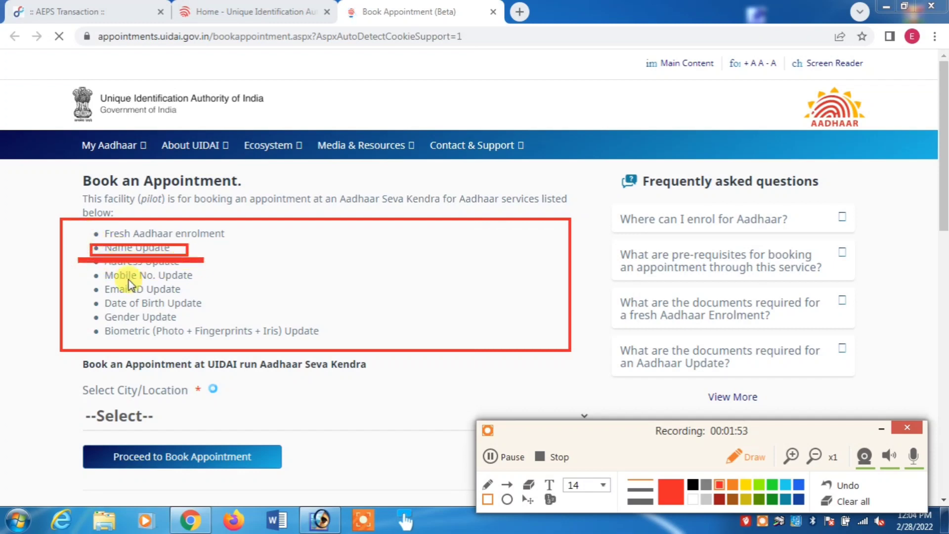
left_click_drag(82, 271, 219, 272)
left_click_drag(87, 281, 201, 290)
left_click_drag(84, 298, 212, 307)
left_click_drag(91, 315, 225, 316)
left_click_drag(84, 325, 325, 338)
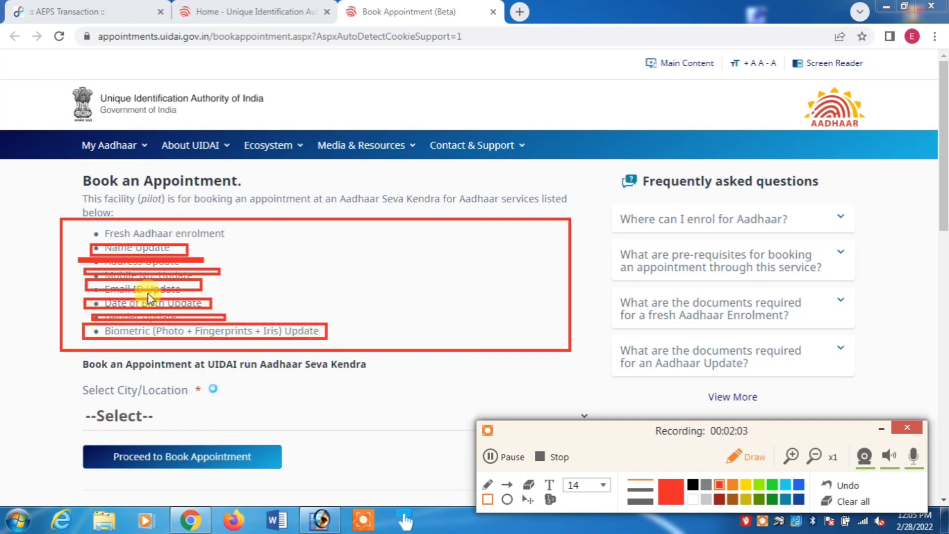
mouse_move(74, 228)
left_mouse_down()
mouse_move(245, 351)
mouse_move(354, 344)
left_mouse_up()
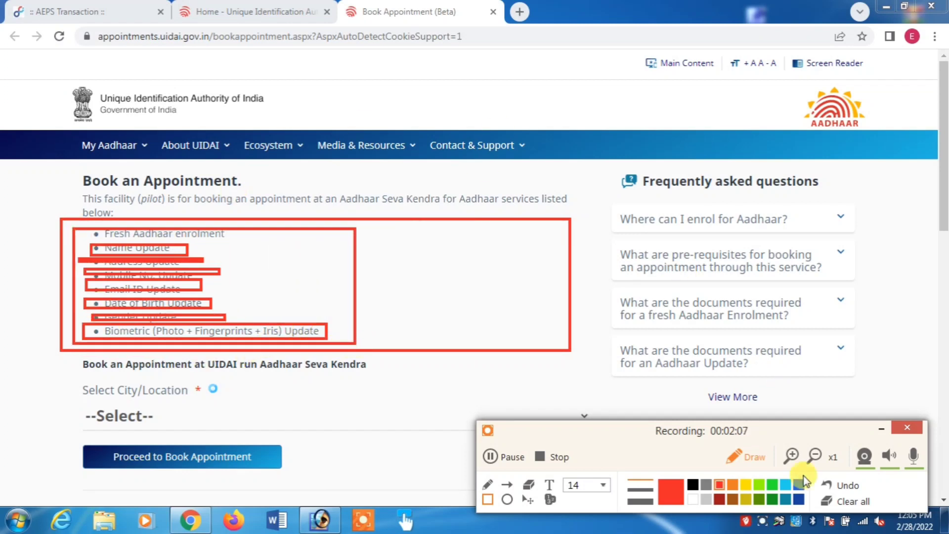
left_click(857, 501)
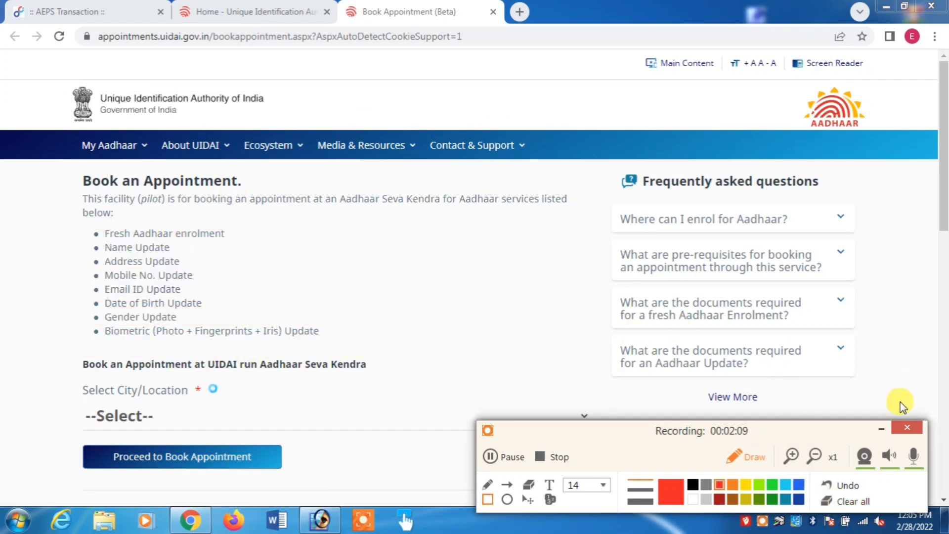
left_click(885, 426)
scroll(314, 277, "down", 4)
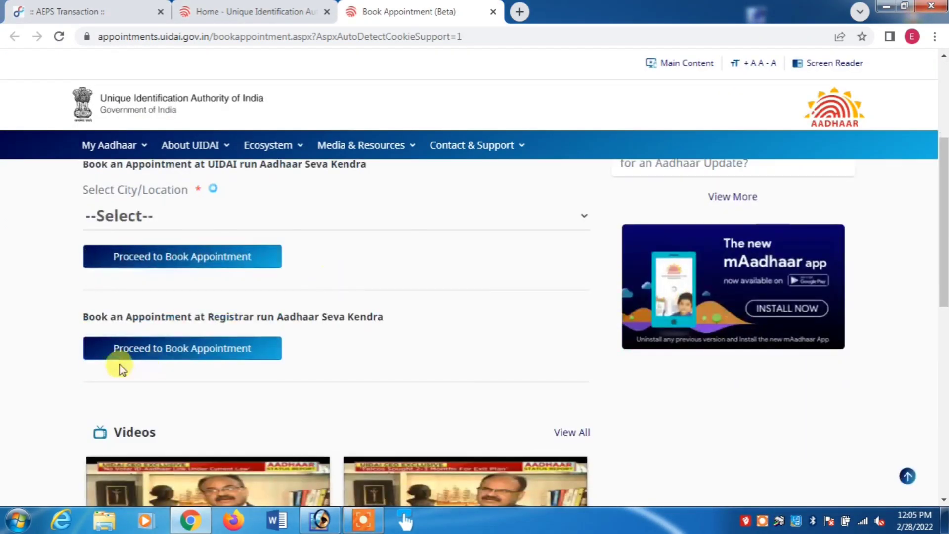
left_click(762, 521)
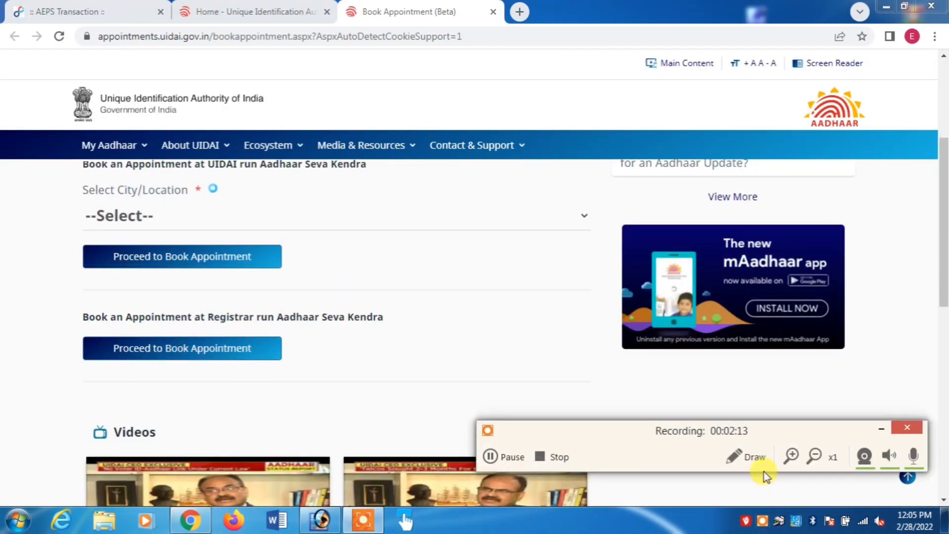
left_click(755, 460)
mouse_move(41, 319)
left_mouse_down()
mouse_move(171, 401)
mouse_move(417, 361)
mouse_move(386, 382)
mouse_move(296, 370)
left_mouse_up()
left_click_drag(137, 356, 258, 356)
left_click(851, 501)
left_click(883, 428)
Proceed to book an appointment at a Registrar run Aadhaar Seva Kendra.
left_click(213, 355)
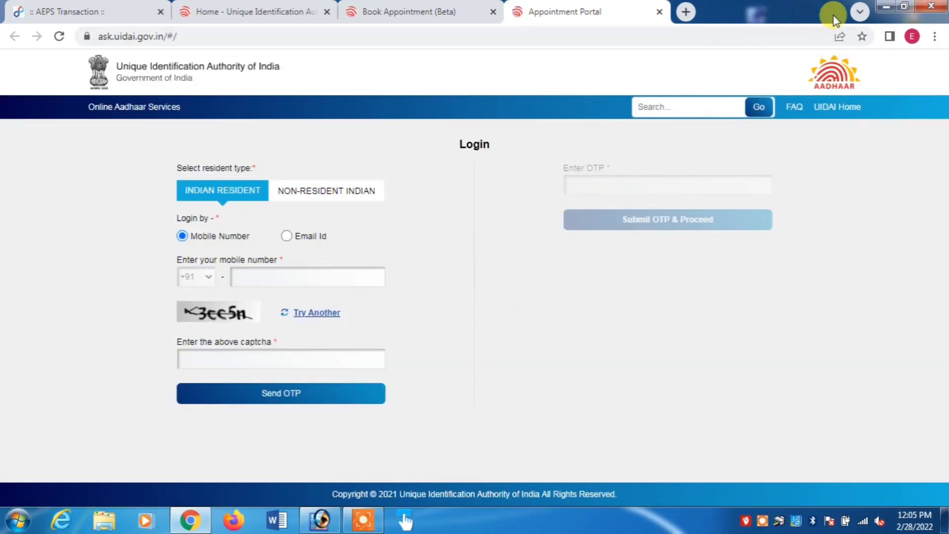
left_click(887, 10)
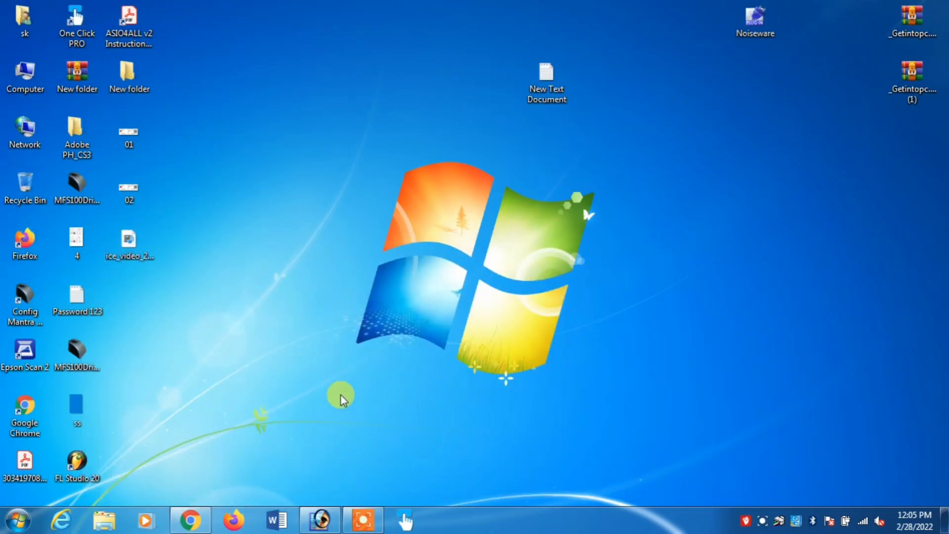
left_click(190, 519)
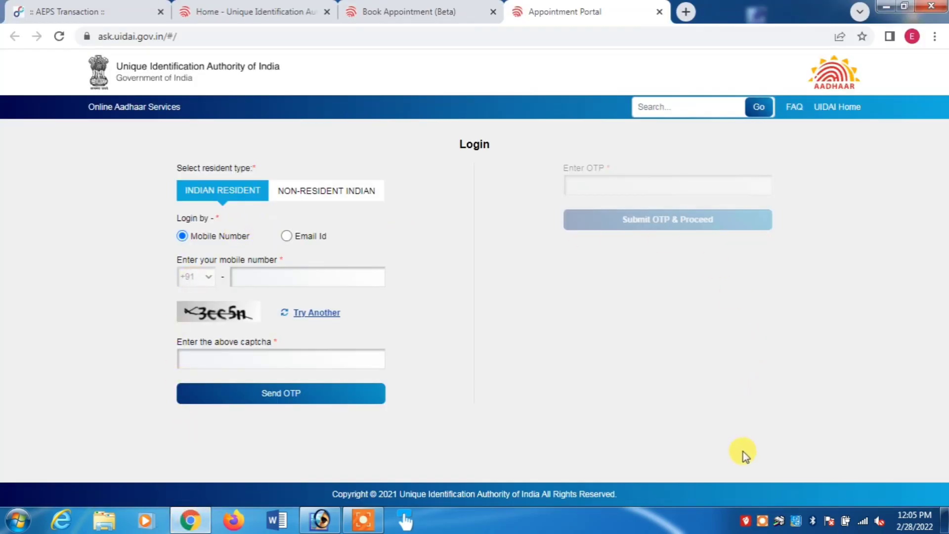
left_click(763, 520)
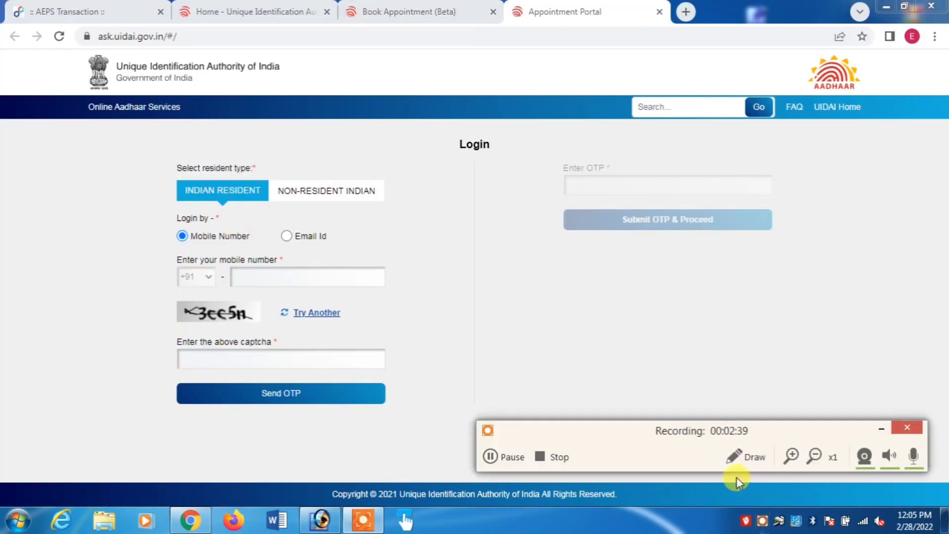
left_click(736, 458)
mouse_move(219, 247)
left_mouse_down()
mouse_move(159, 212)
mouse_move(269, 249)
mouse_move(221, 259)
mouse_move(259, 279)
mouse_move(402, 293)
left_mouse_up()
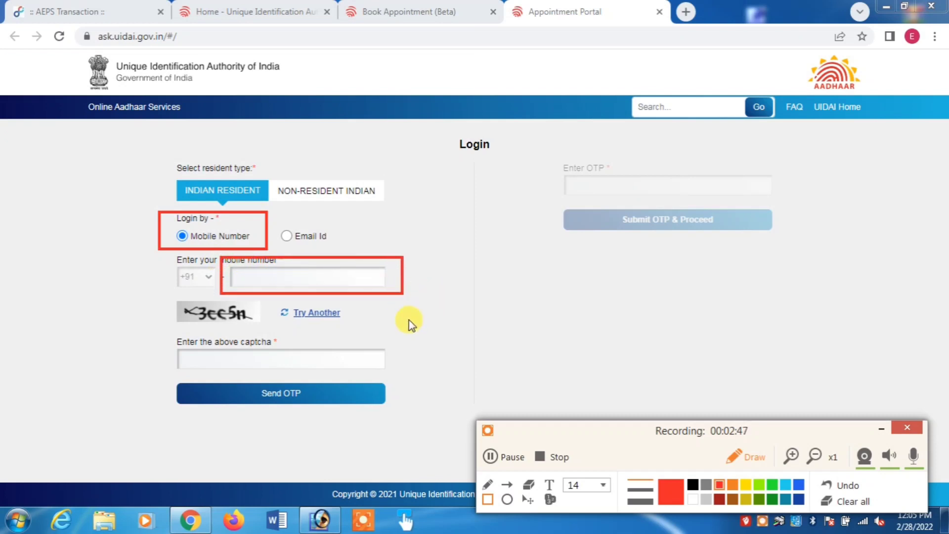
mouse_move(167, 339)
left_mouse_down()
mouse_move(239, 369)
mouse_move(400, 378)
left_mouse_up()
mouse_move(241, 381)
left_mouse_down()
mouse_move(285, 406)
mouse_move(329, 409)
left_mouse_up()
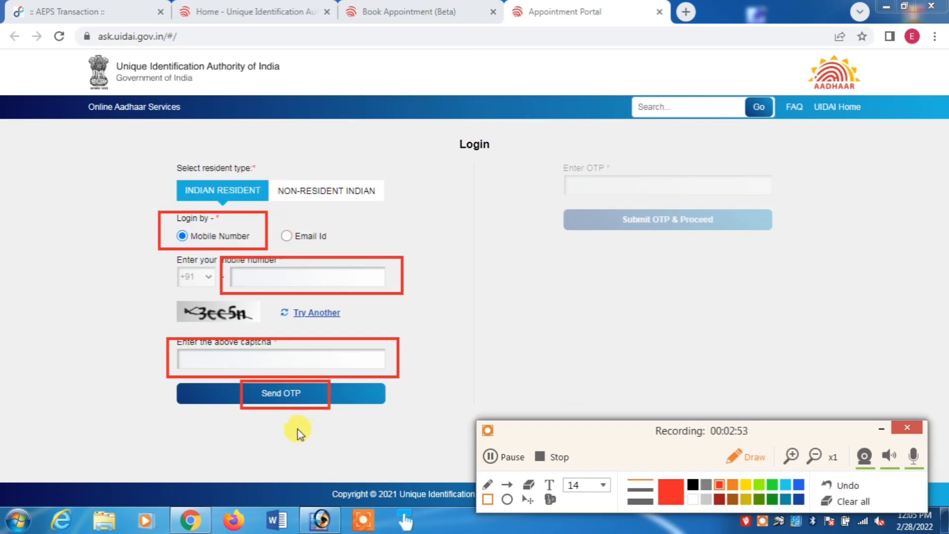
mouse_move(542, 159)
left_mouse_down()
mouse_move(561, 179)
mouse_move(787, 199)
left_mouse_up()
mouse_move(611, 208)
left_mouse_down()
mouse_move(659, 230)
mouse_move(720, 222)
mouse_move(738, 231)
left_mouse_up()
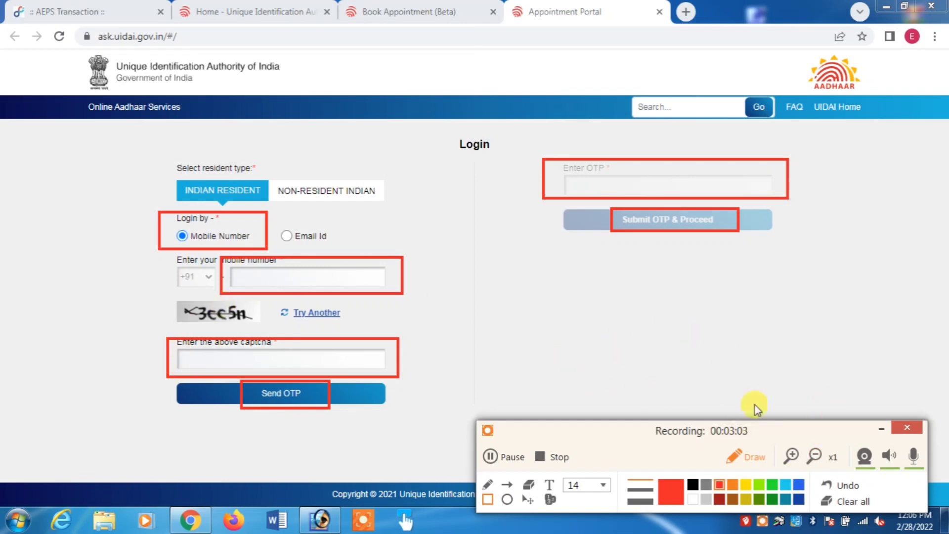
left_click(841, 500)
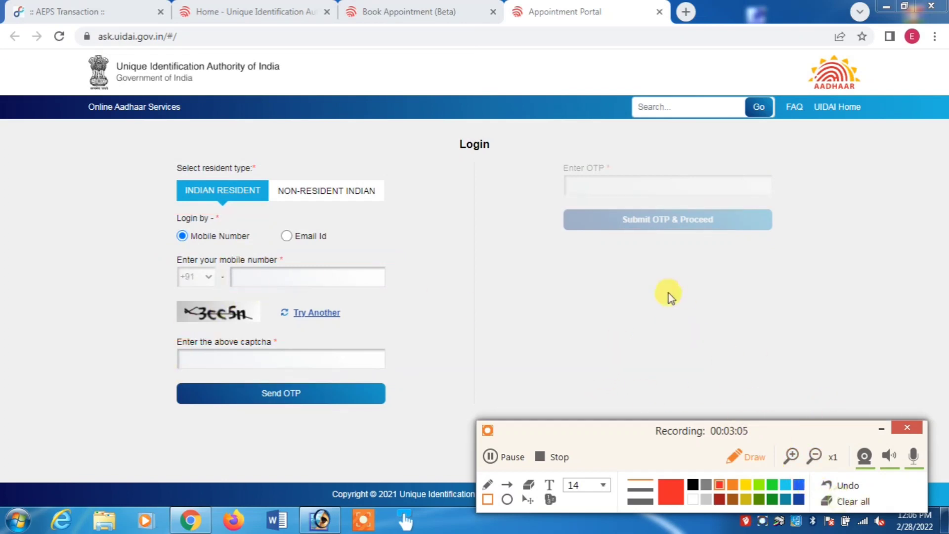
left_click(875, 430)
Enter the resident's mobile number and the displayed captcha in the login form, and request the OTP.
left_click(268, 281)
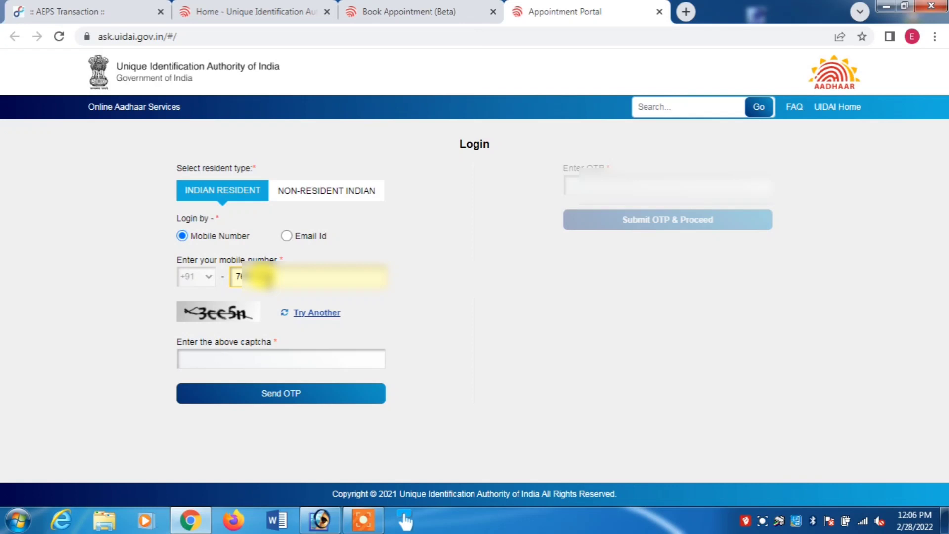
left_click(245, 360)
type("3cc5n")
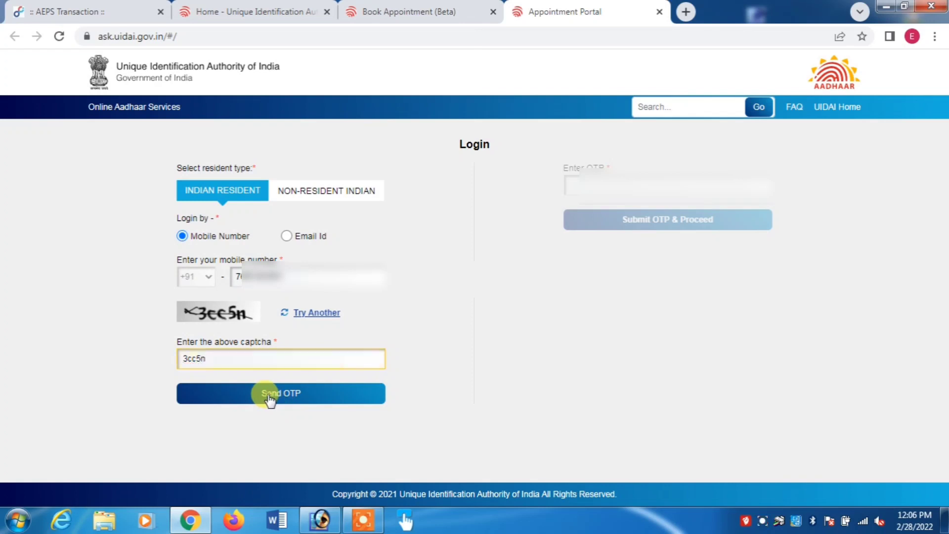
left_click(269, 394)
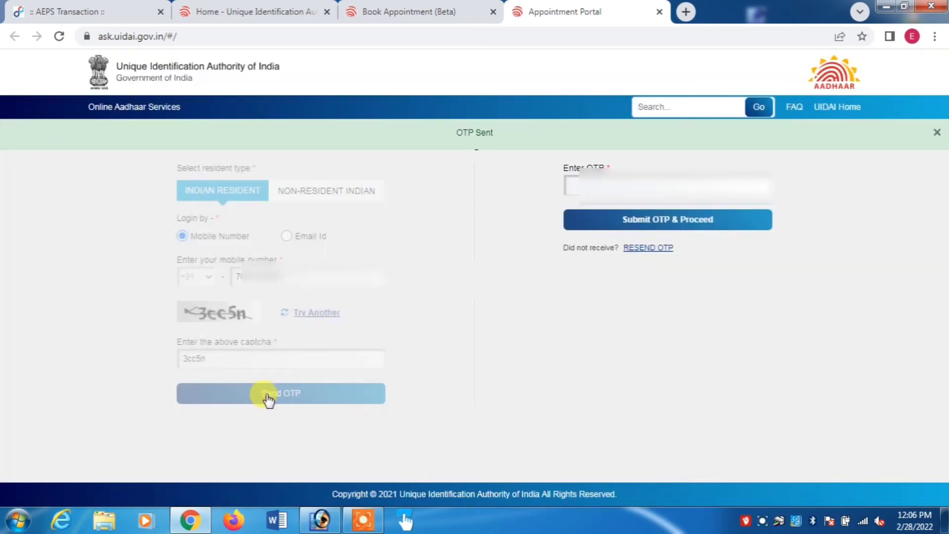
Enter the received OTP and submit it to log in to the appointment portal.
left_click(570, 184)
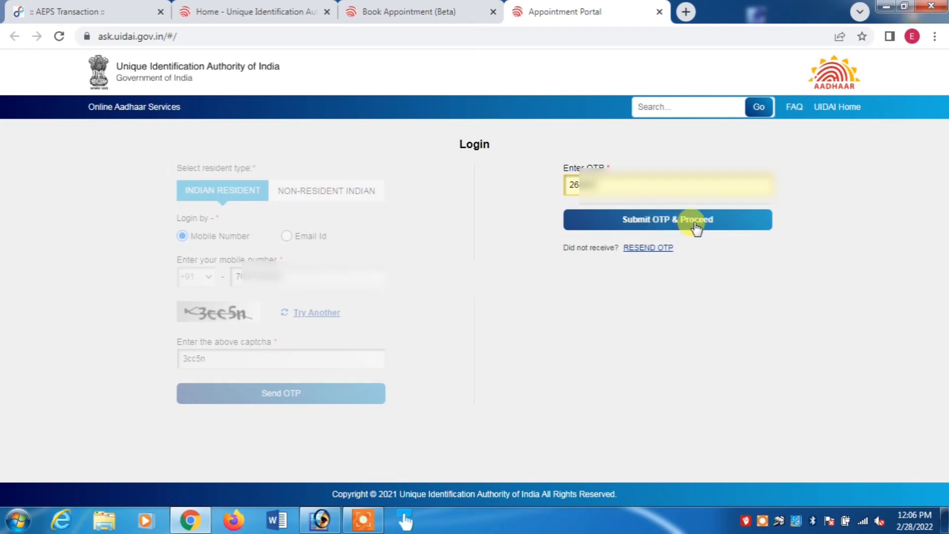
left_click(673, 221)
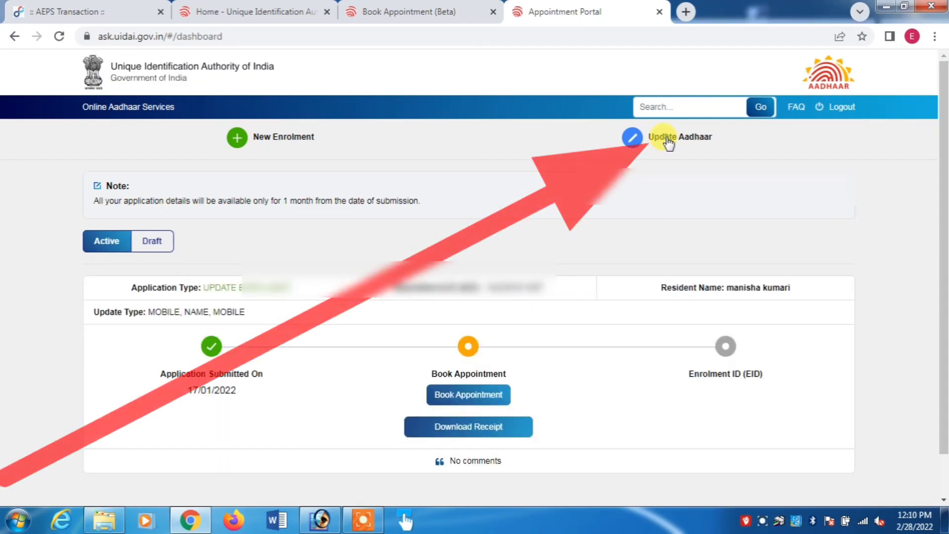
Start an Update Aadhaar request and enter the resident's name and Aadhaar number as per Aadhaar.
left_click(668, 143)
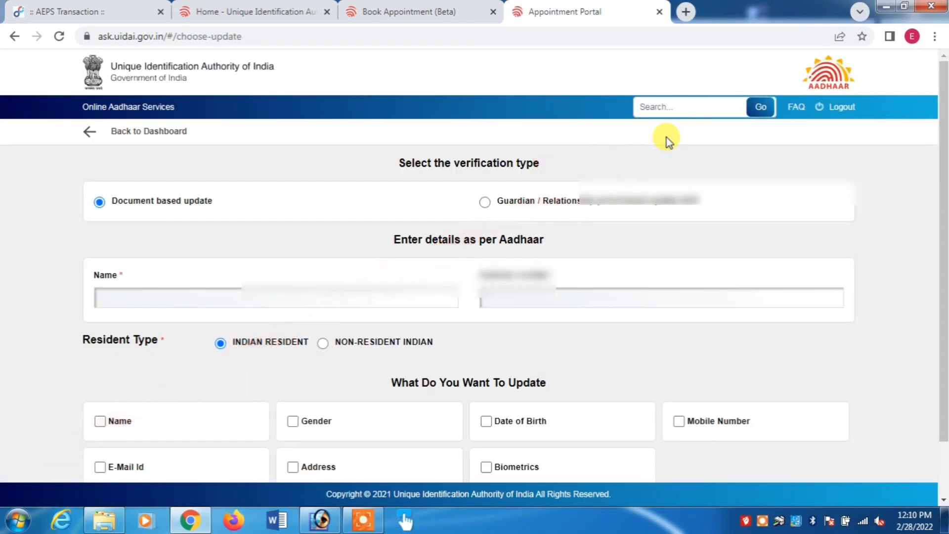
scroll(655, 178, "down", 1)
left_click(117, 234)
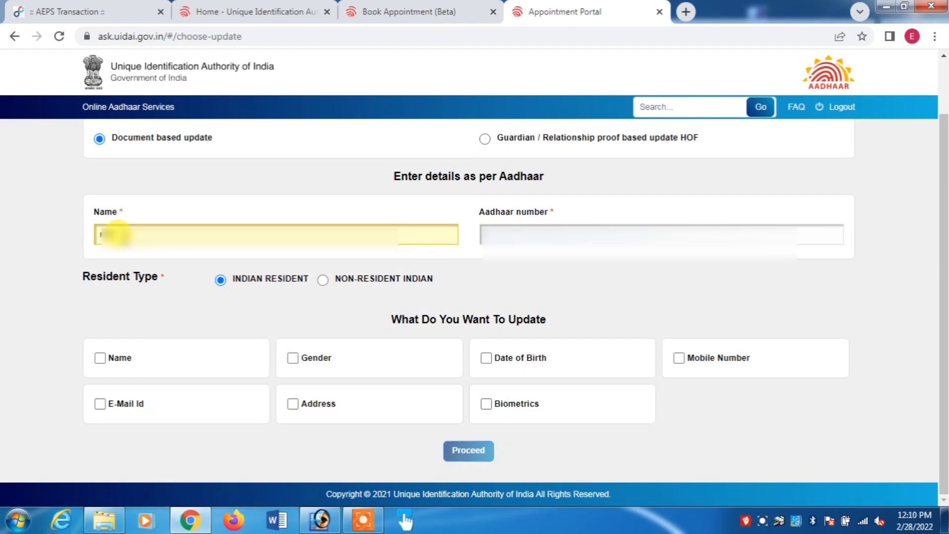
type("Suresh")
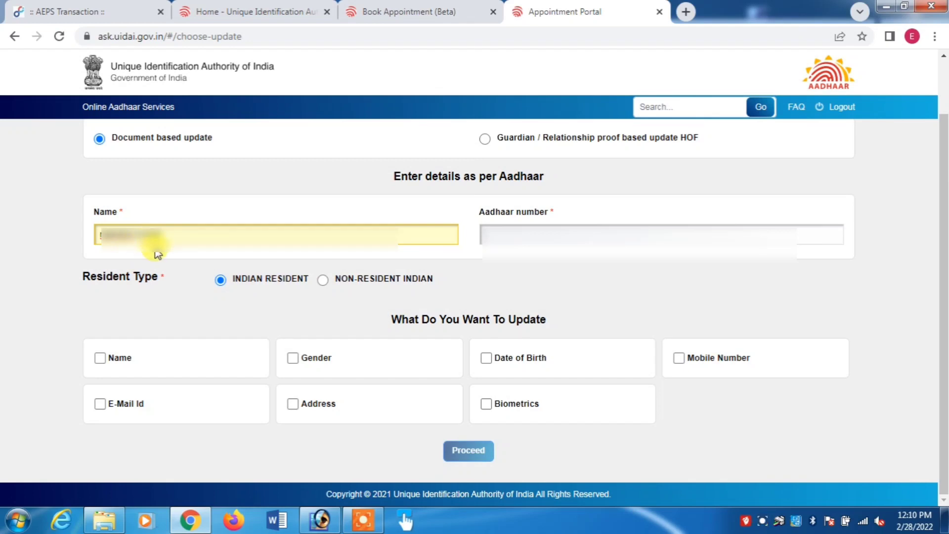
left_click(500, 233)
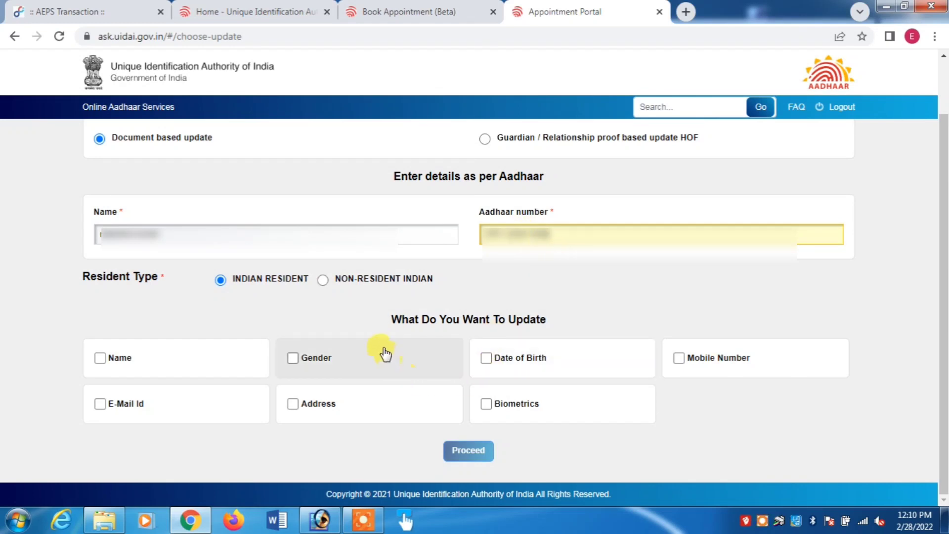
Select Mobile Number as the detail to update, confirm the request, and save the mobile number form to reach the review.
left_click(679, 358)
left_click(465, 450)
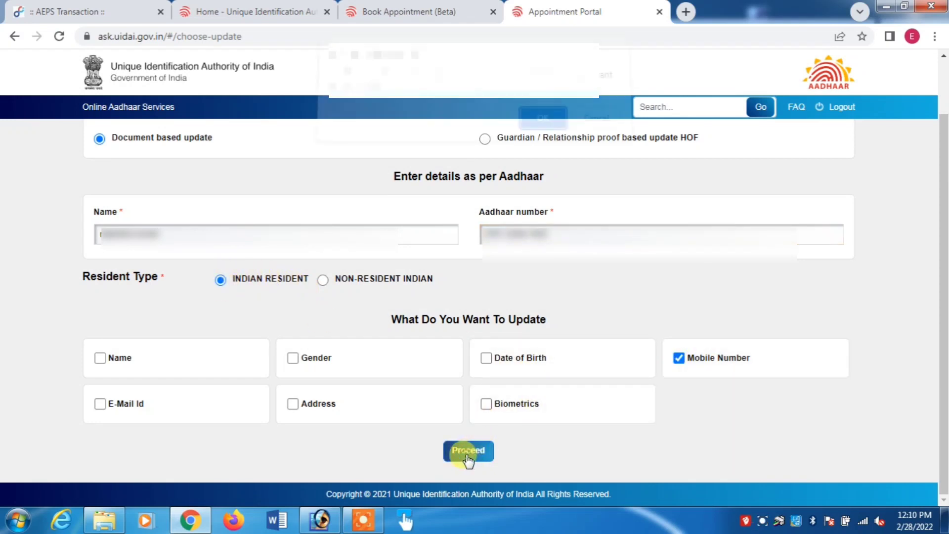
left_click(541, 135)
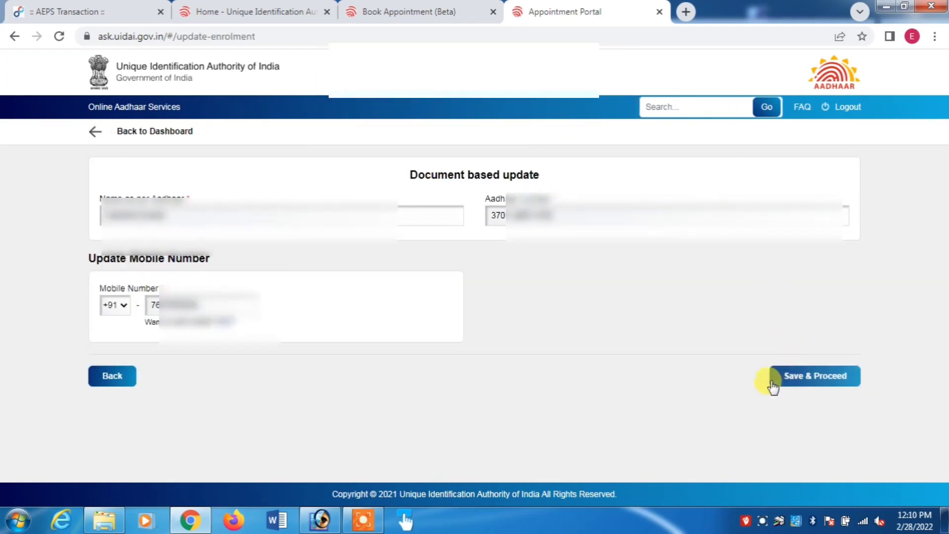
left_click(825, 381)
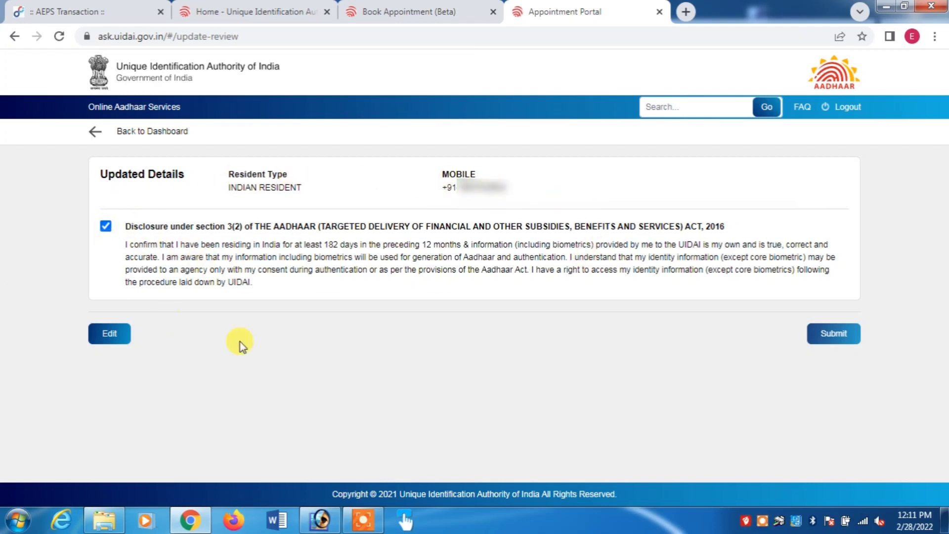
Submit the reviewed mobile number update request, then download its receipt and open the Aadhaar Update Form.
left_click(834, 335)
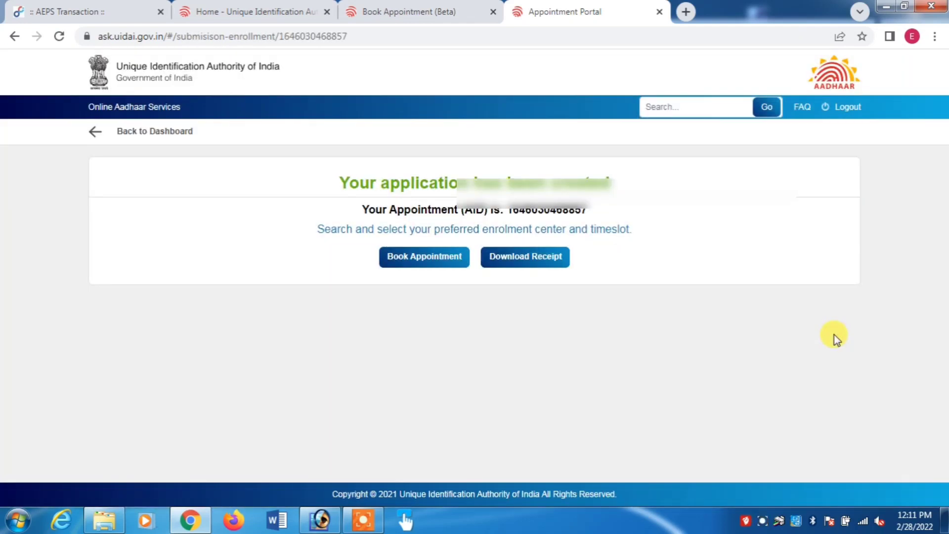
left_click(527, 260)
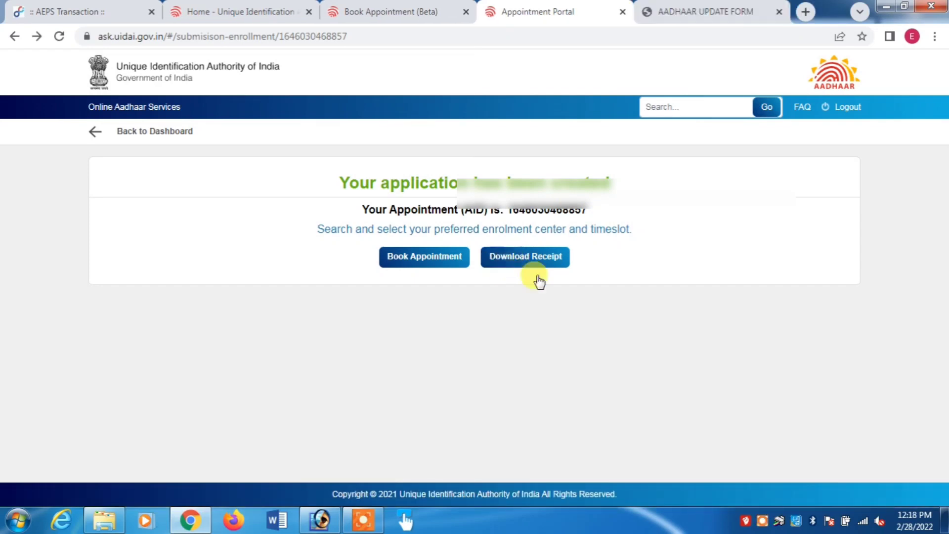
left_click(710, 10)
scroll(579, 291, "up", 10)
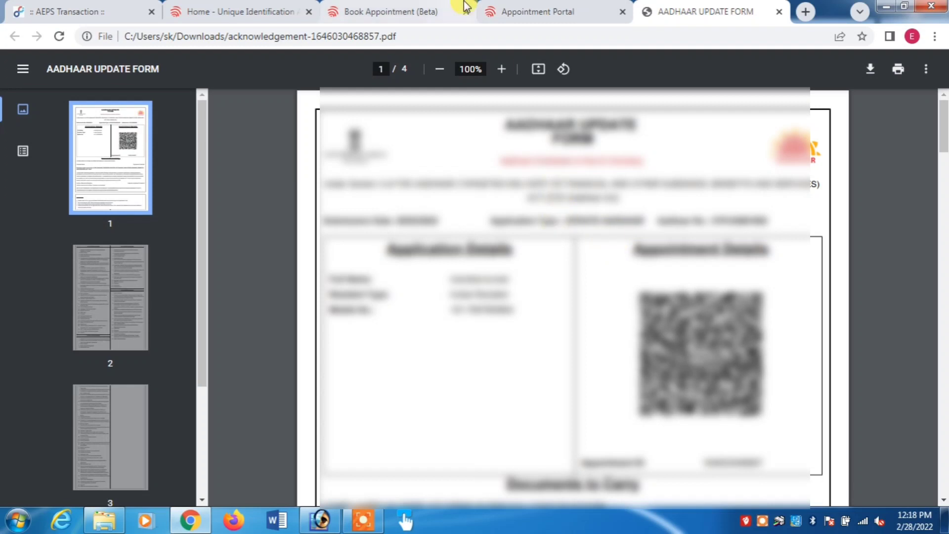
Look over the application details, appointment details and lower sections of the downloaded Aadhaar Update Form.
left_click(536, 10)
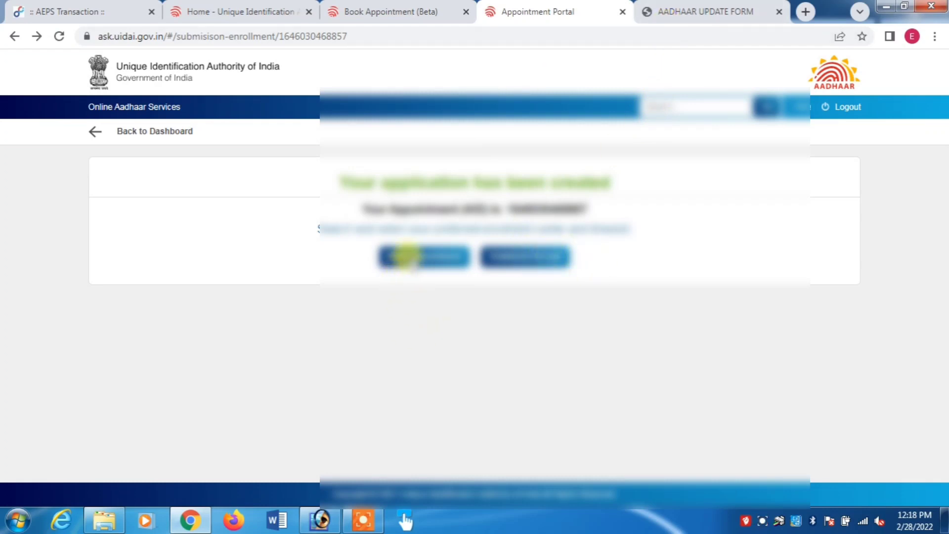
left_click(660, 18)
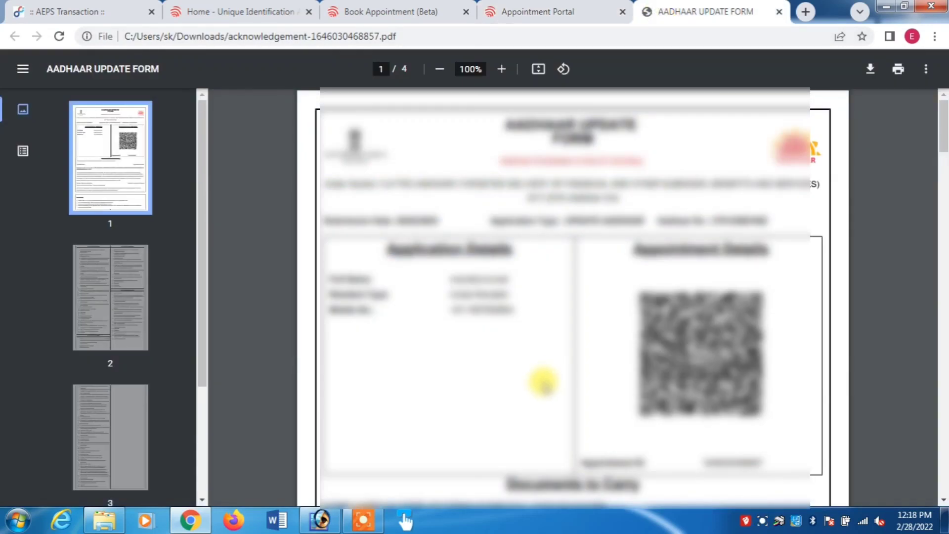
scroll(512, 271, "down", 8)
scroll(509, 273, "up", 8)
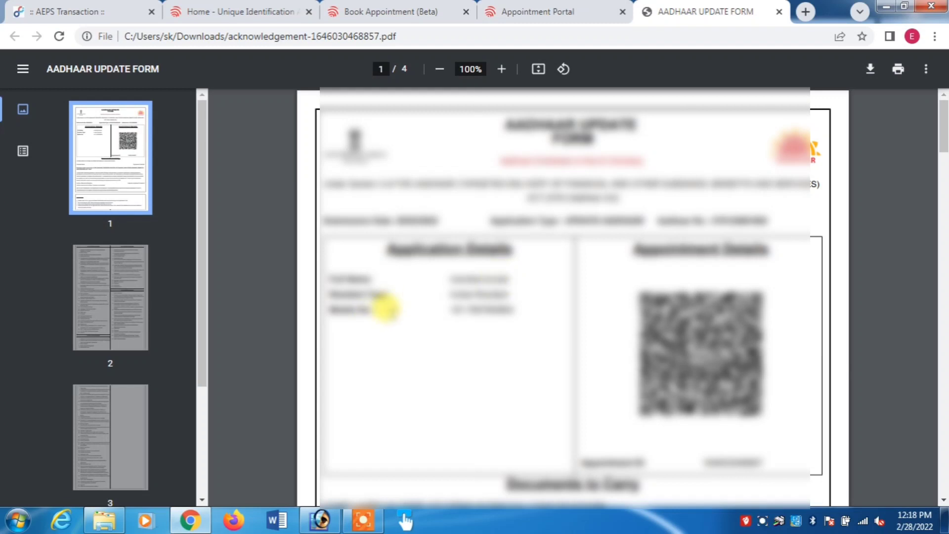
Open appointment booking for the new application and examine the enrolment center search options by name, pincode and location.
left_click(540, 10)
left_click(411, 256)
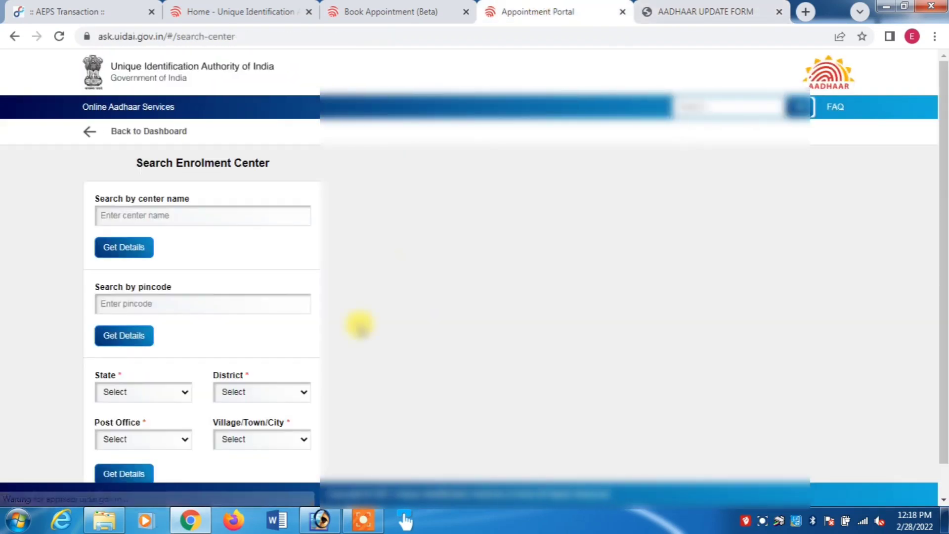
scroll(191, 332, "down", 1)
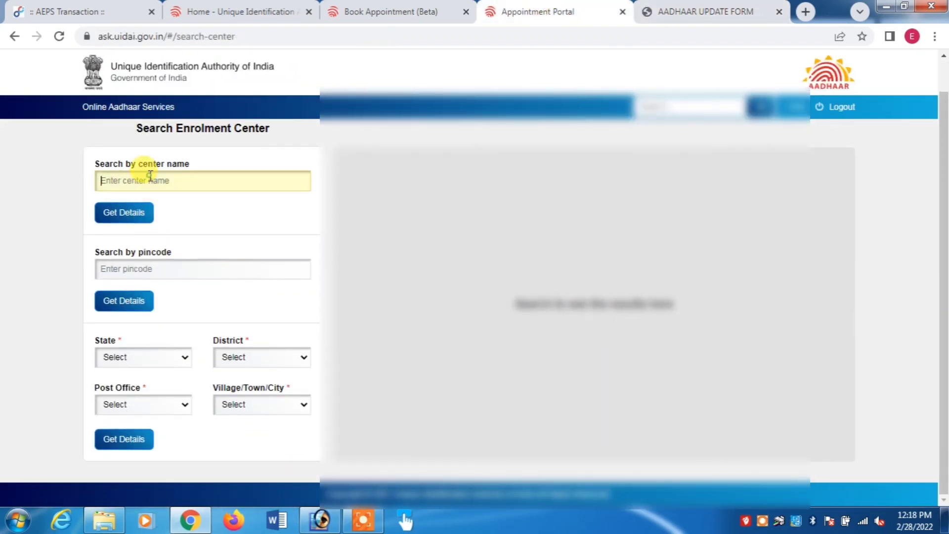
left_click(142, 268)
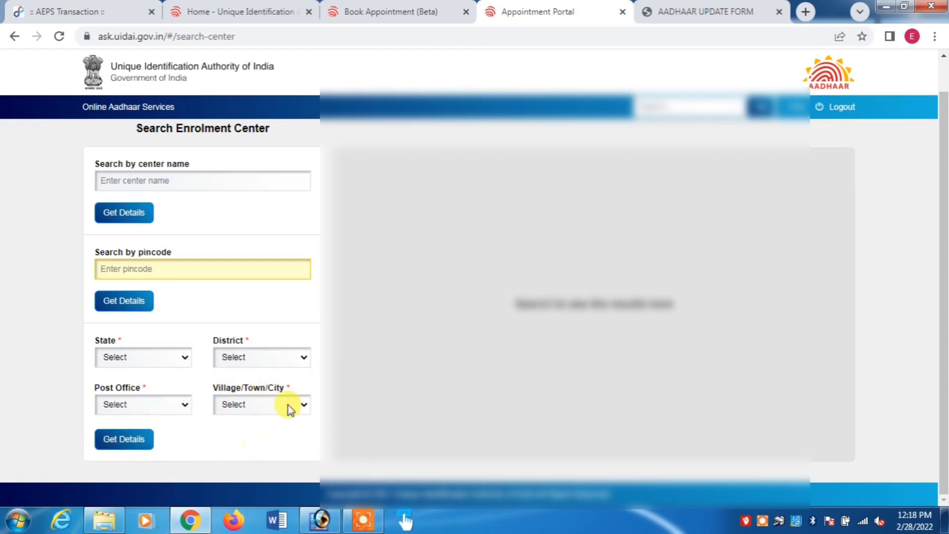
Leave the enrolment center search and return to the application dashboard.
left_click(82, 134)
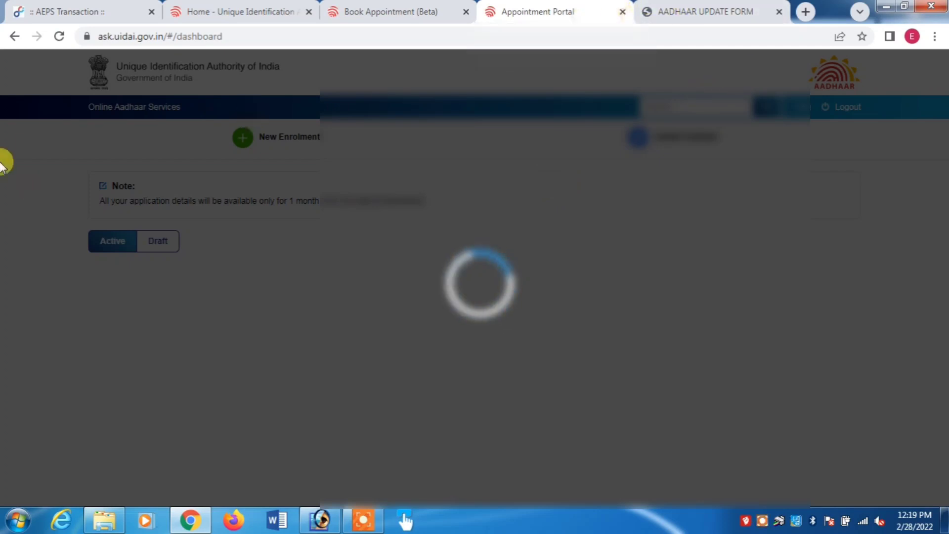
left_click(14, 36)
left_click(15, 36)
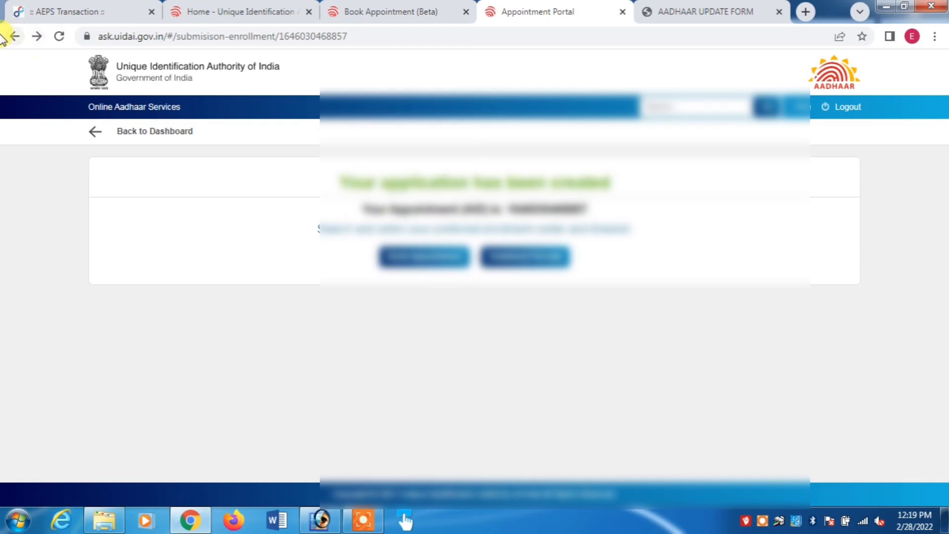
left_click(12, 37)
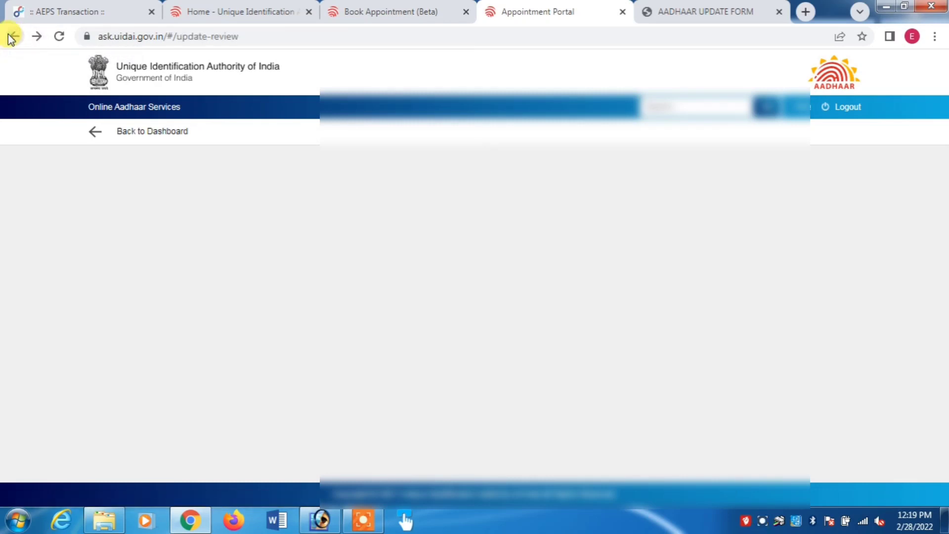
left_click(93, 134)
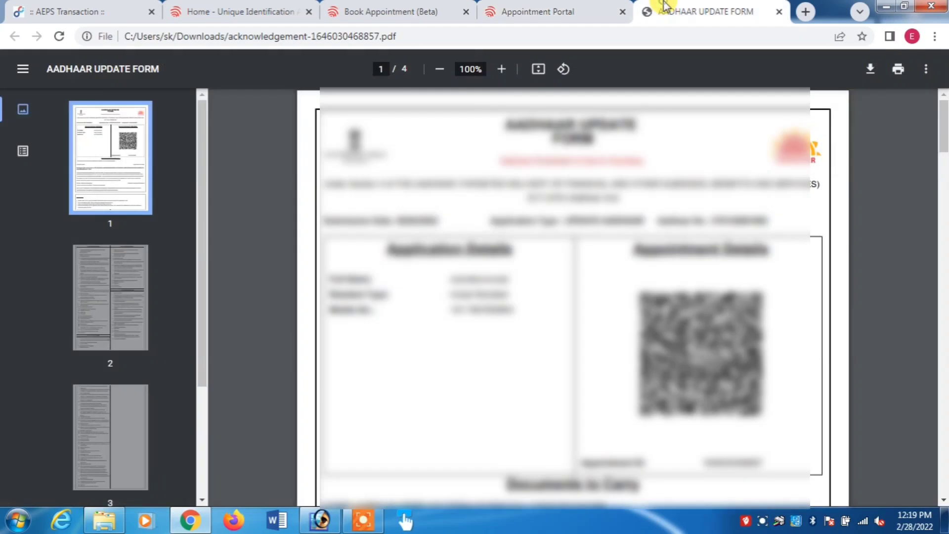
Examine the Aadhaar Update Form's details, the Documents to Carry section, the disclosure text and the signature fields.
scroll(588, 190, "down", 1)
scroll(578, 187, "up", 2)
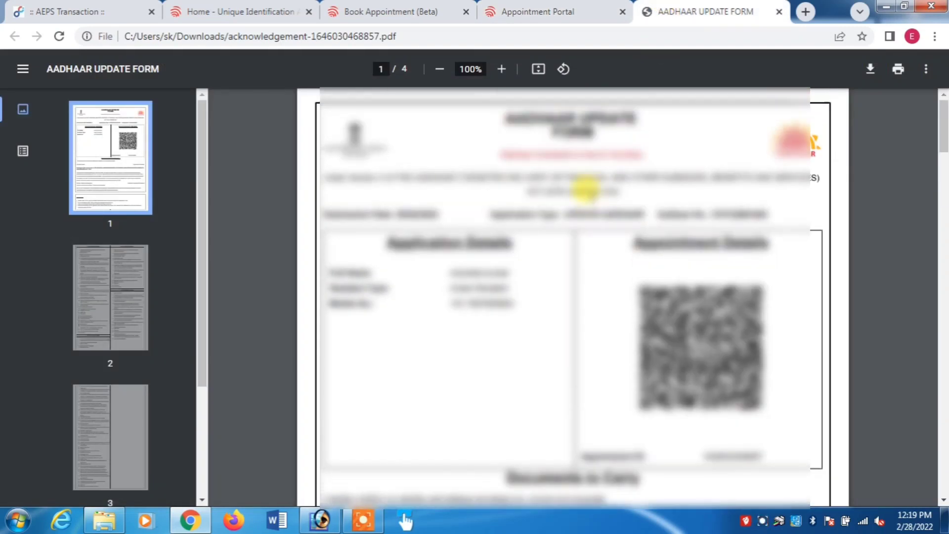
scroll(594, 202, "down", 5)
scroll(594, 202, "down", 3)
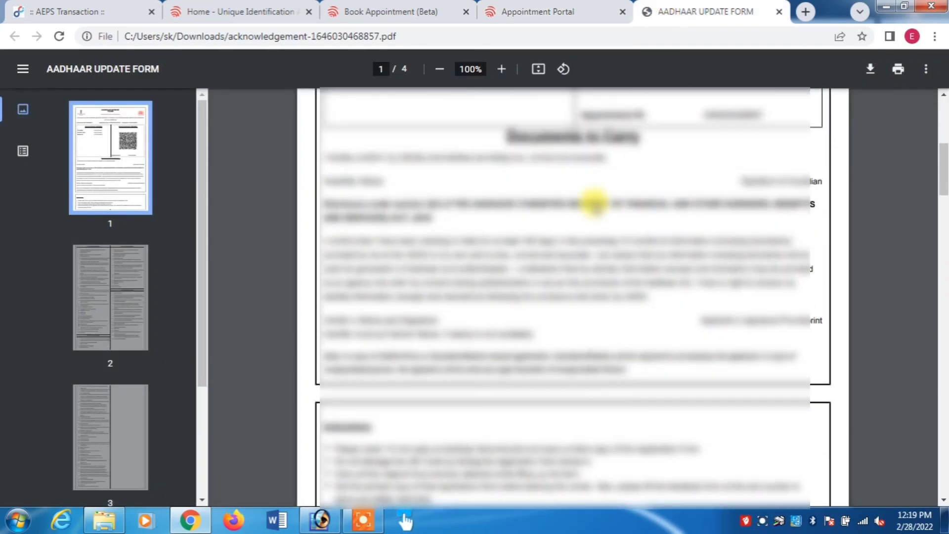
scroll(595, 203, "up", 3)
scroll(586, 198, "down", 1)
scroll(585, 201, "up", 6)
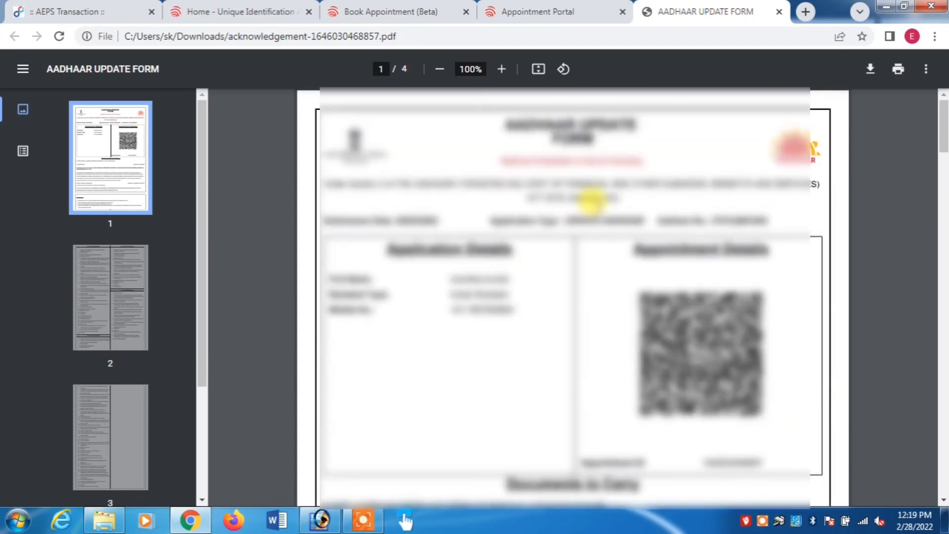
scroll(591, 200, "down", 3)
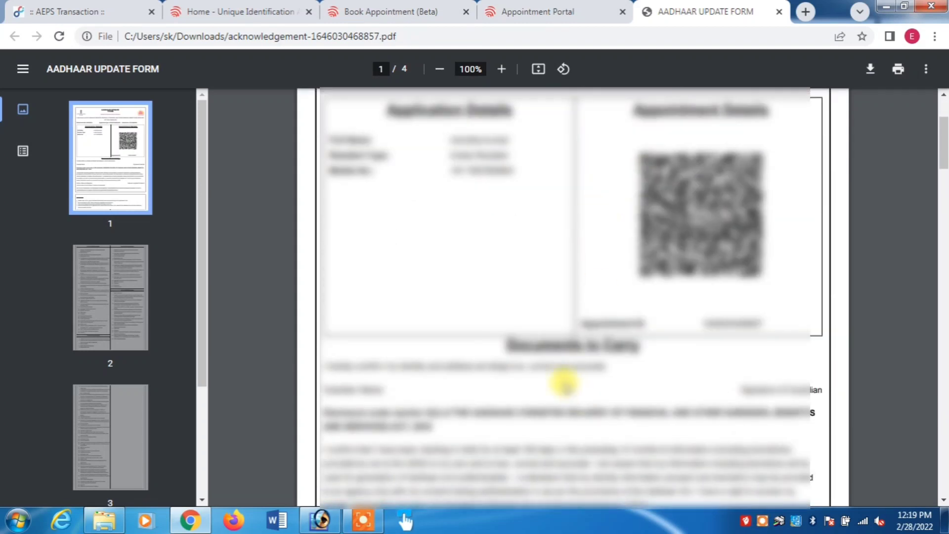
scroll(627, 349, "down", 3)
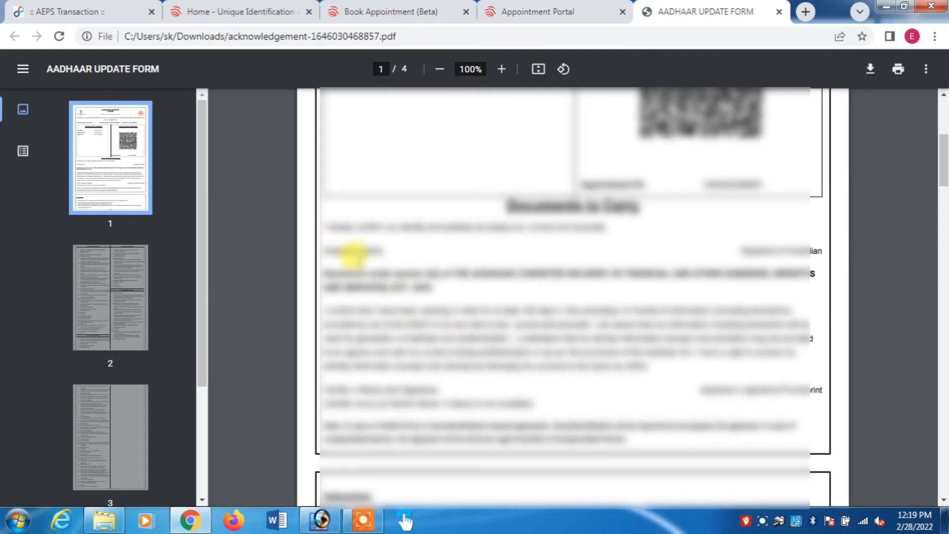
scroll(672, 299, "down", 3)
scroll(665, 302, "up", 3)
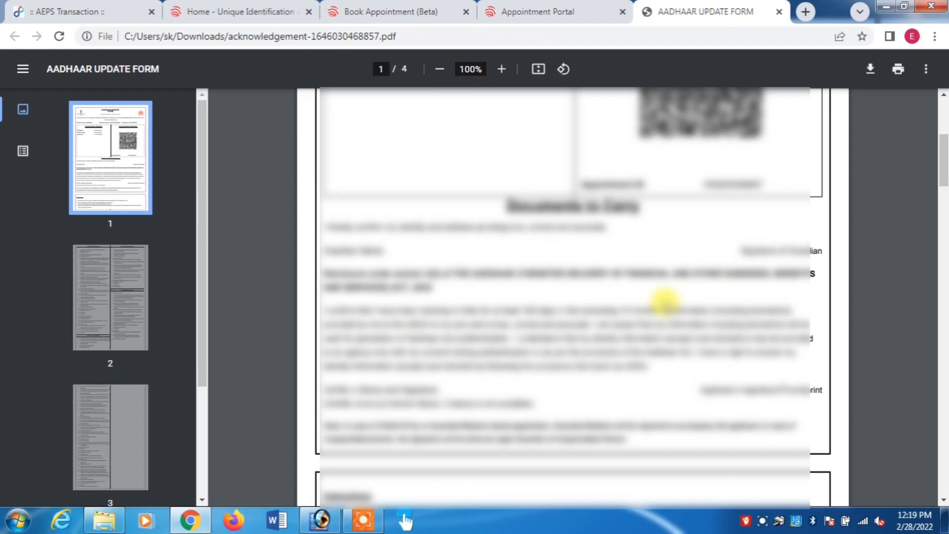
scroll(763, 303, "up", 2)
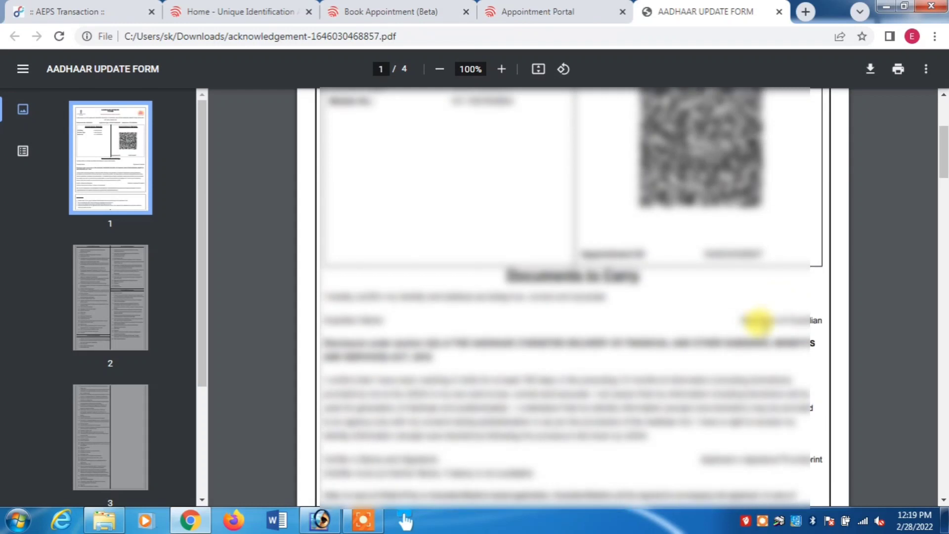
scroll(756, 319, "down", 2)
scroll(796, 287, "up", 2)
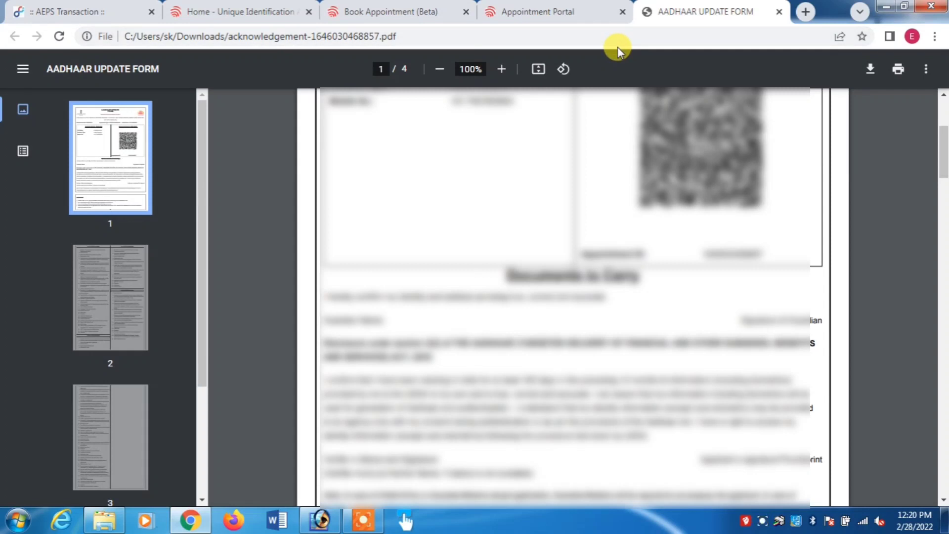
Reload the appointment portal dashboard and start another Update Aadhaar request to show the details that can be updated.
left_click(539, 11)
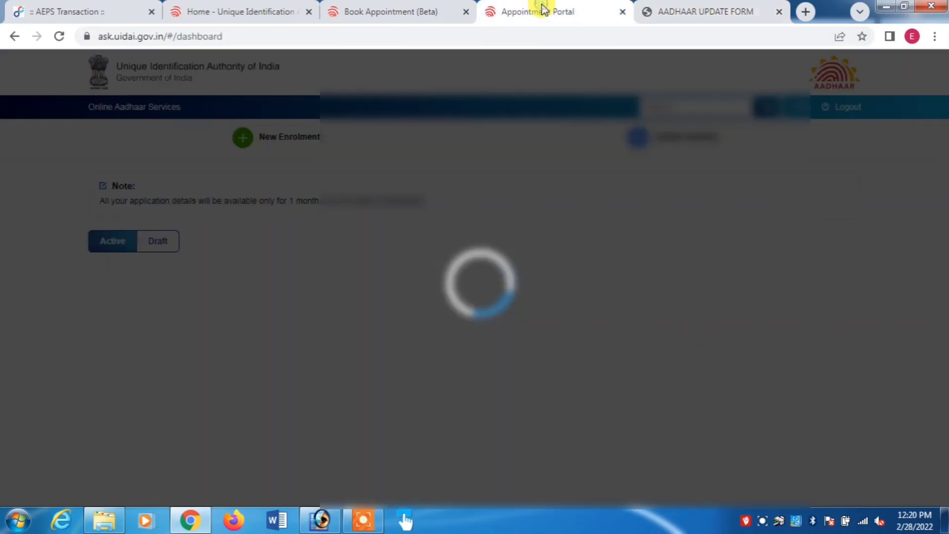
left_click(15, 36)
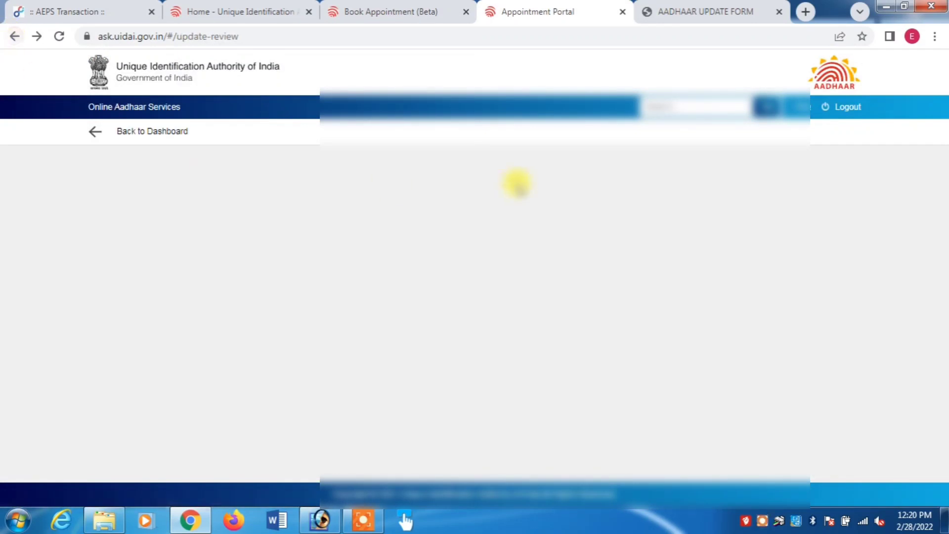
left_click(95, 133)
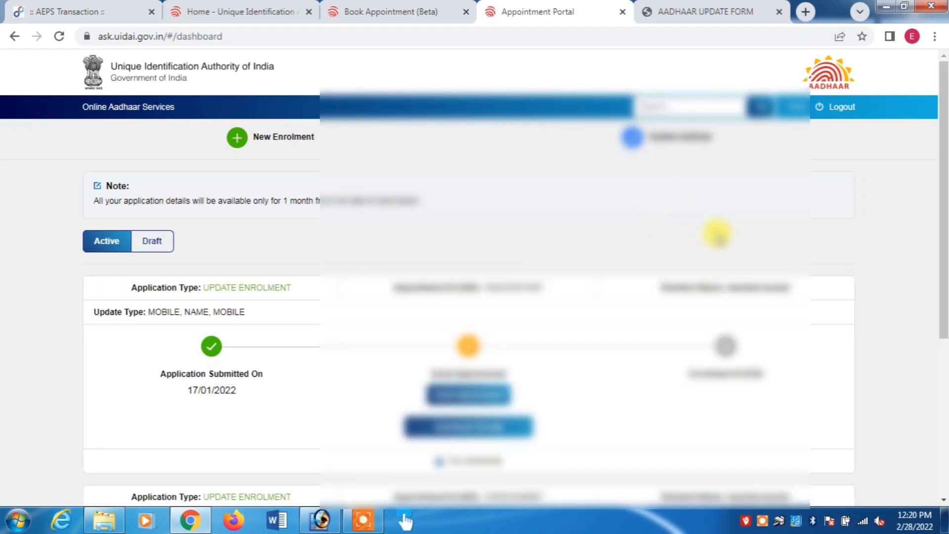
left_click(660, 139)
scroll(651, 178, "down", 1)
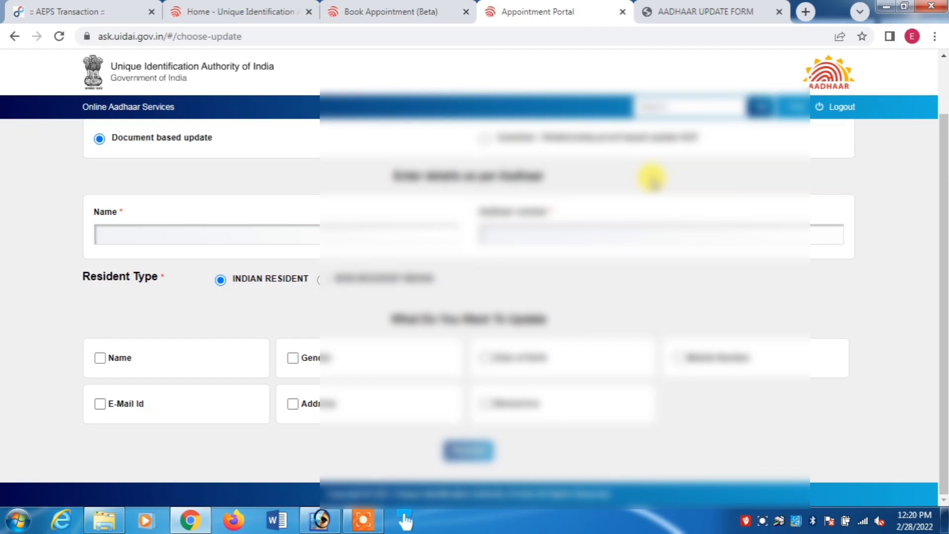
Capture the Resident Type and update options area with Snipping Tool and save the snip as PNG file hiyui.
left_click(9, 518)
left_click(35, 225)
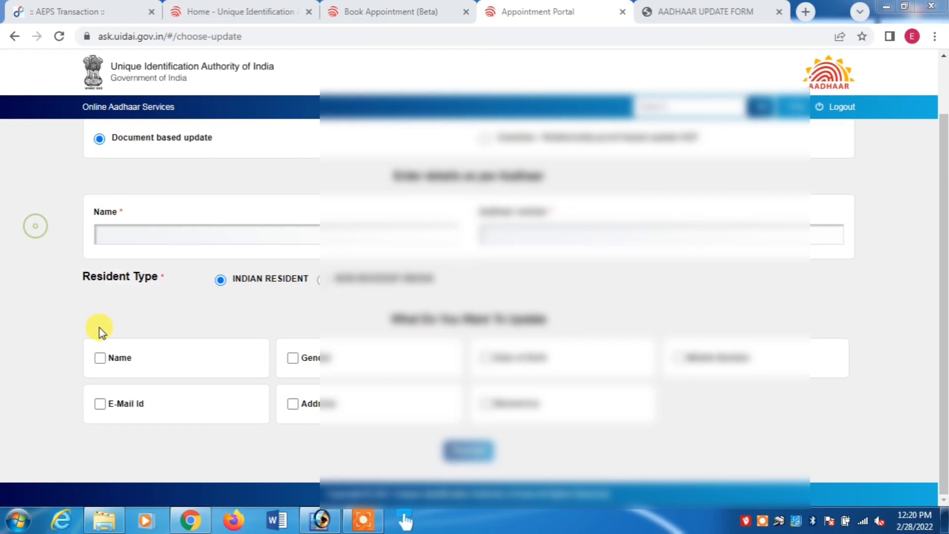
left_click_drag(60, 262, 877, 473)
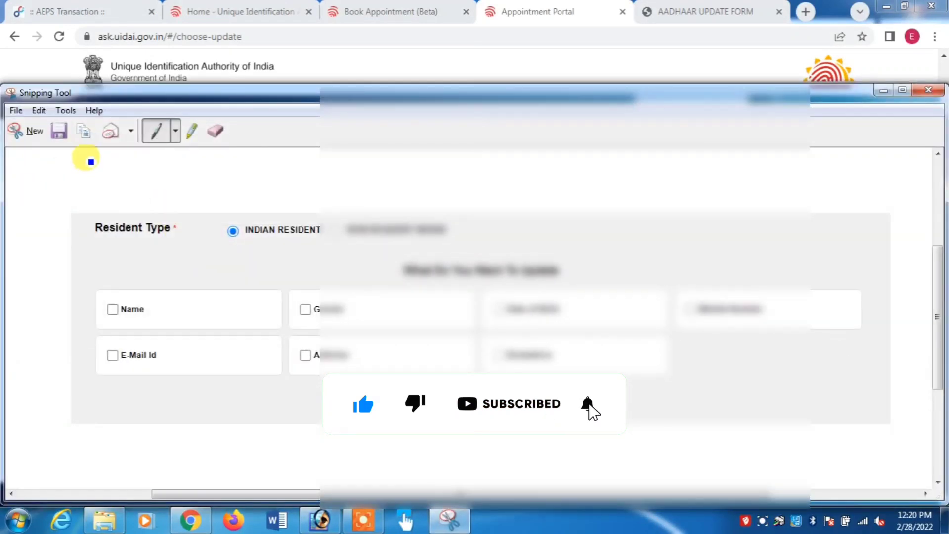
left_click(58, 131)
type("hiyui")
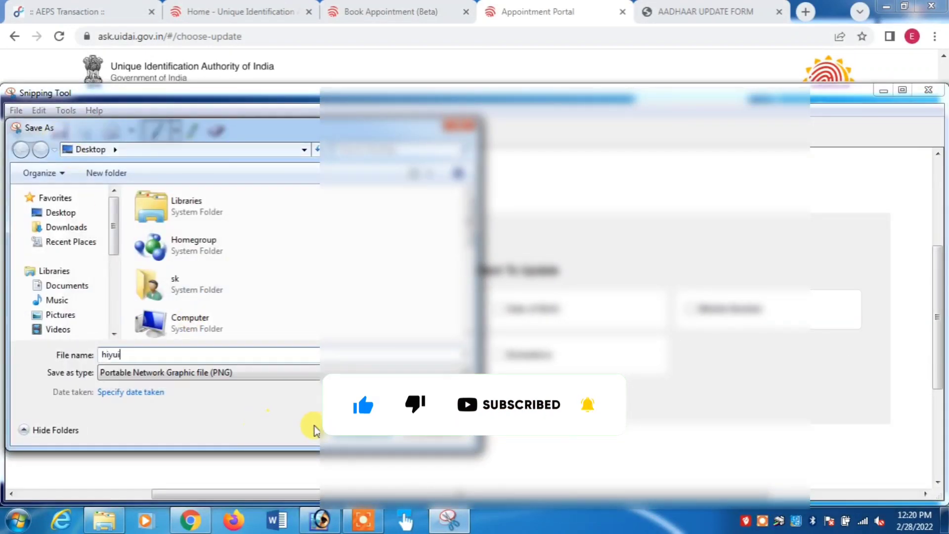